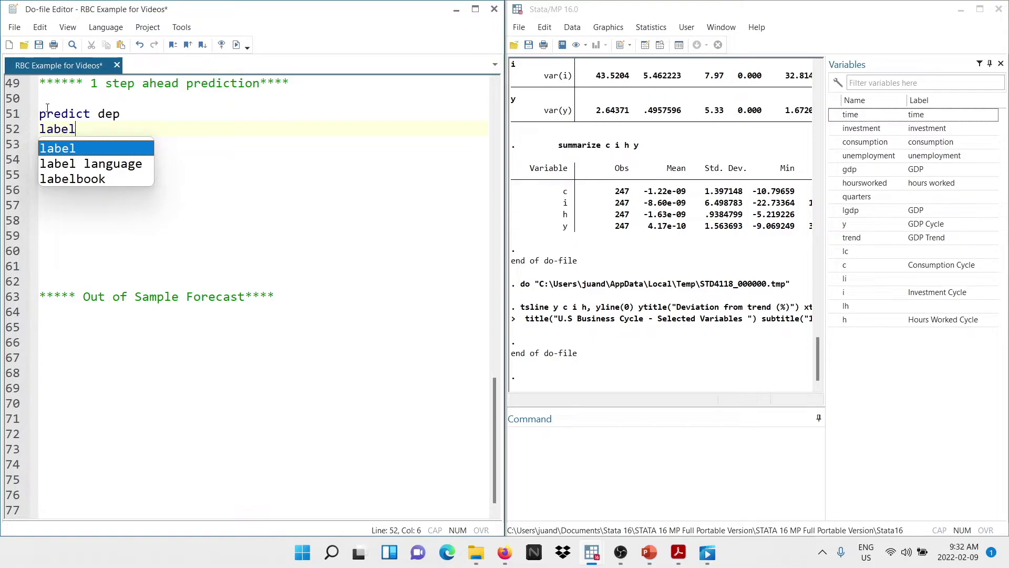
# Label dep "GDP-One Step Ahead Prediction" and run the predict and label lines 51–52.
pyautogui.write('v')
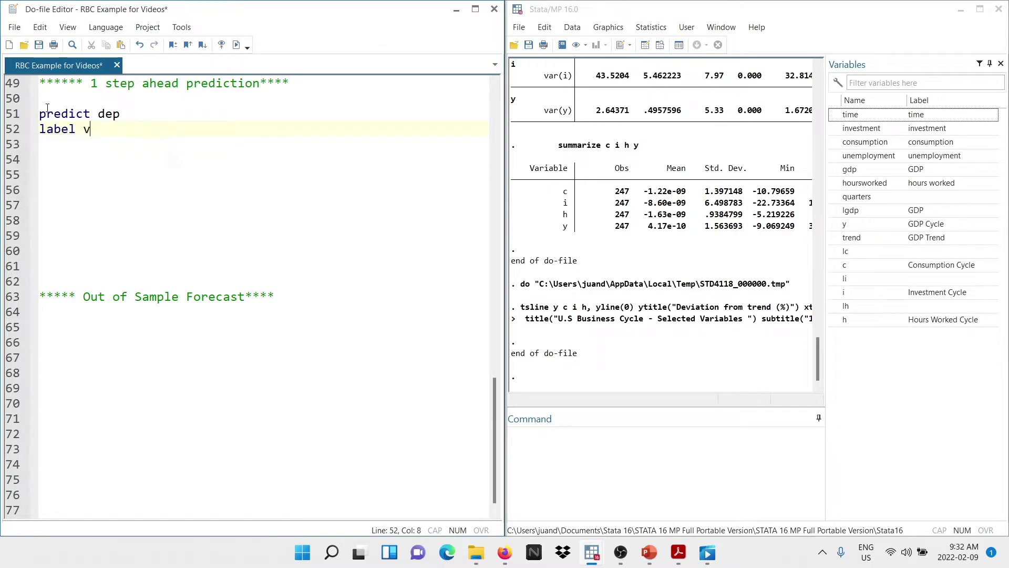
pyautogui.write('ariable dep')
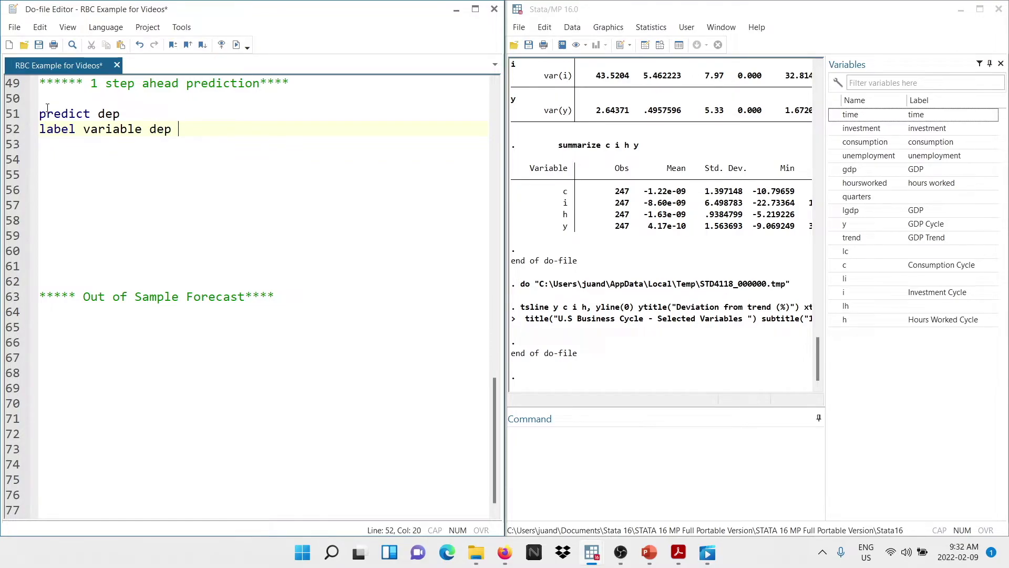
pyautogui.write('"GDP')
pyautogui.write('-')
pyautogui.write('One Step')
pyautogui.write(' Ahead Predi')
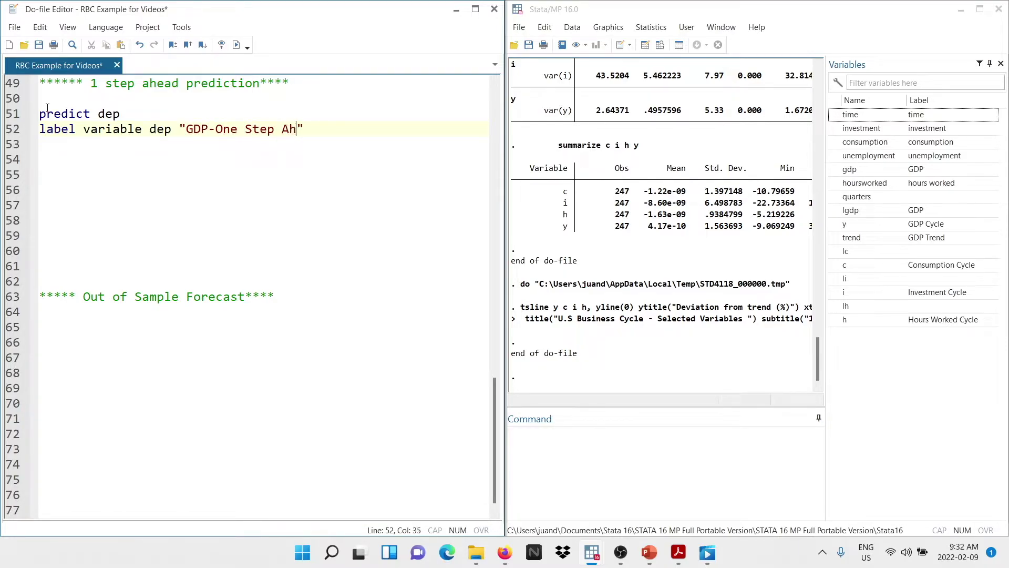
pyautogui.write('ction')
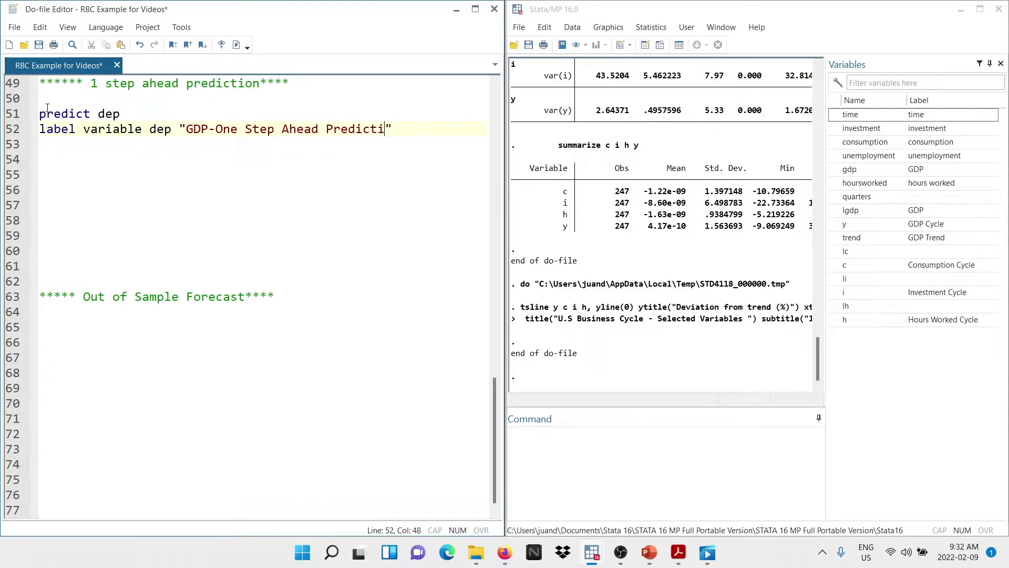
pyautogui.click(438, 99)
pyautogui.click(383, 129)
pyautogui.moveTo(428, 129); pyautogui.dragTo(39, 114)
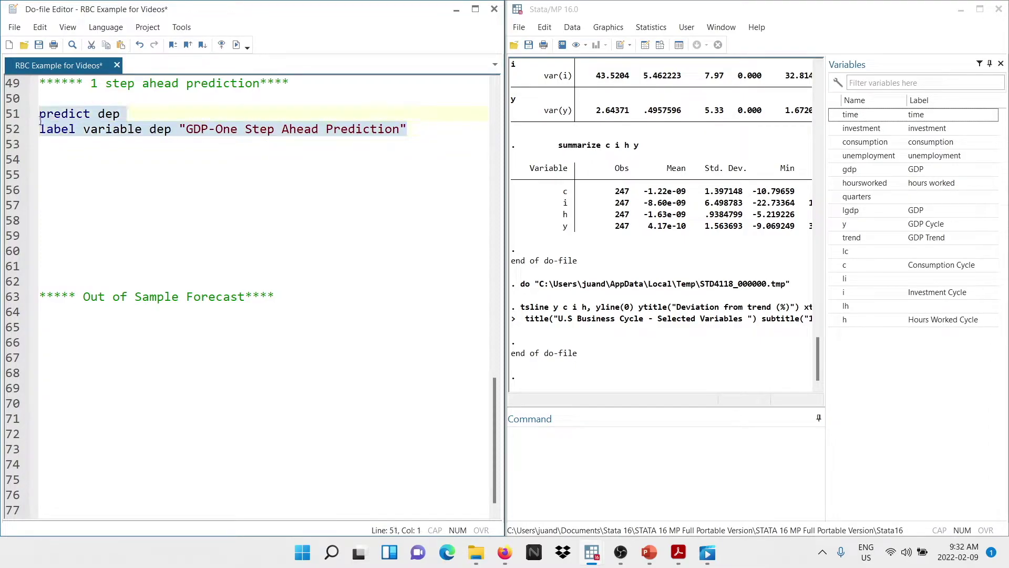
pyautogui.click(237, 46)
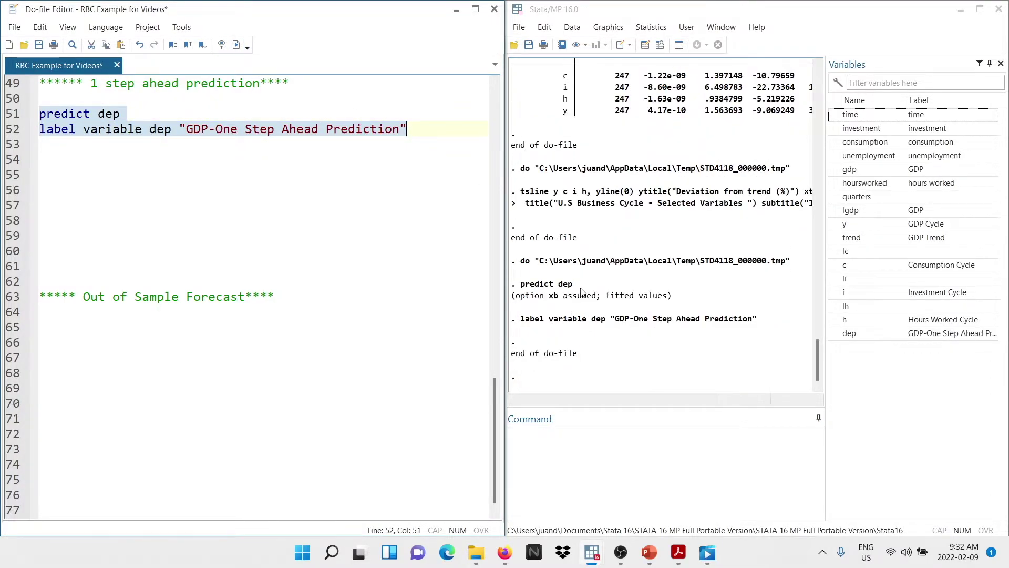
pyautogui.moveTo(834, 337)
# Add 'tsline y dep' on line 53 and run it to graph GDP cycle against the prediction.
pyautogui.click(213, 143)
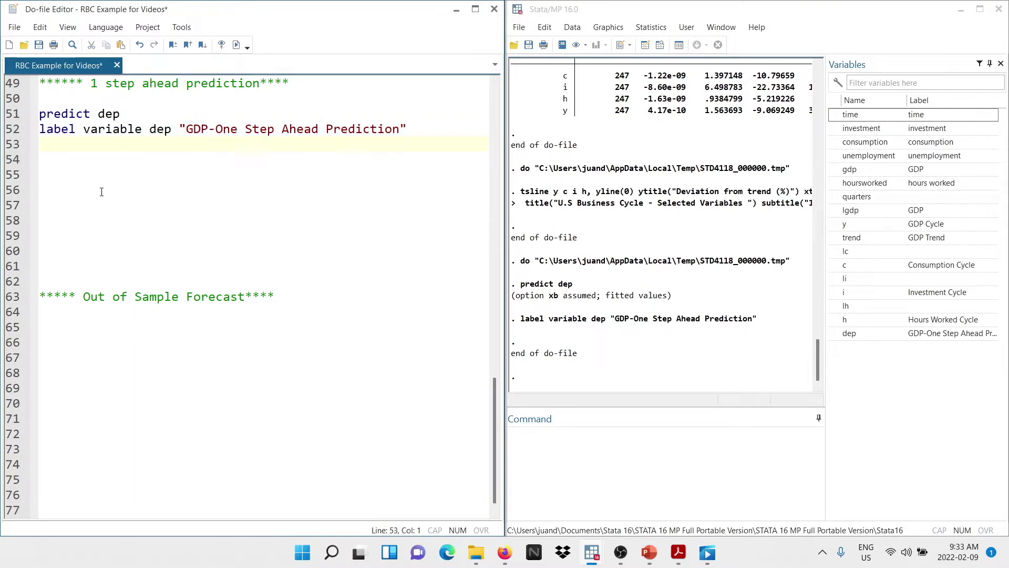
pyautogui.write('tsline')
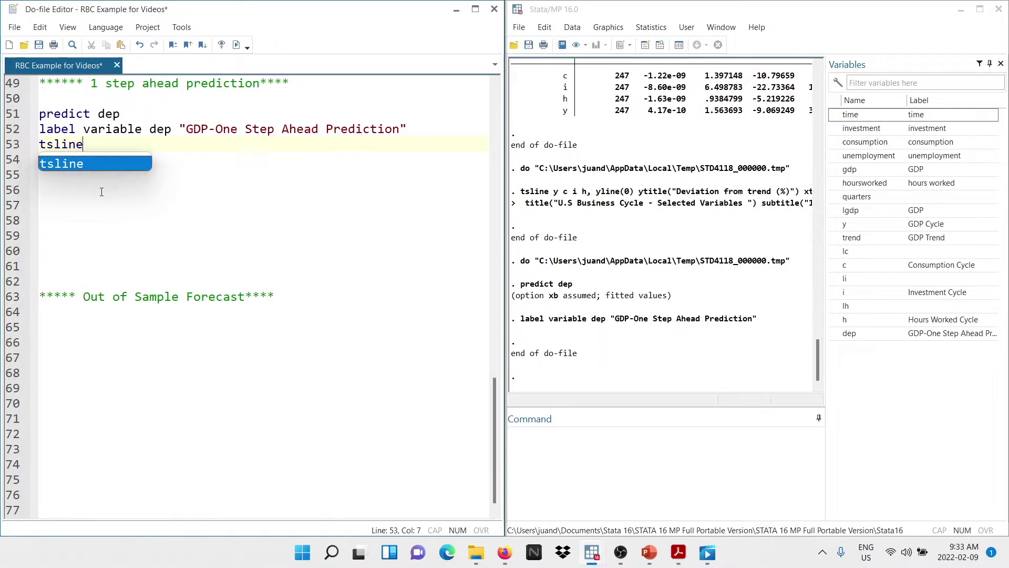
pyautogui.write(' y dep')
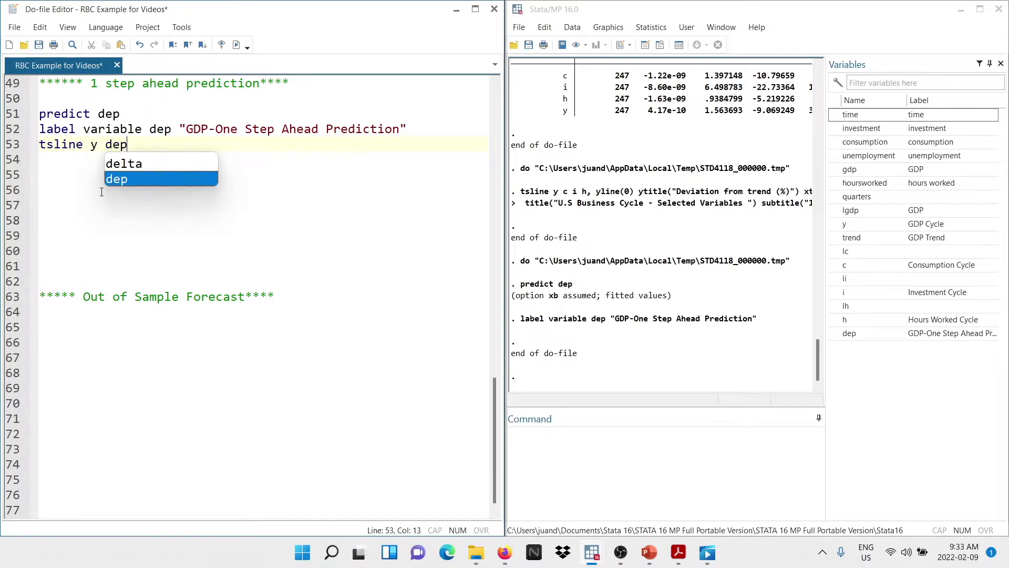
pyautogui.click(86, 210)
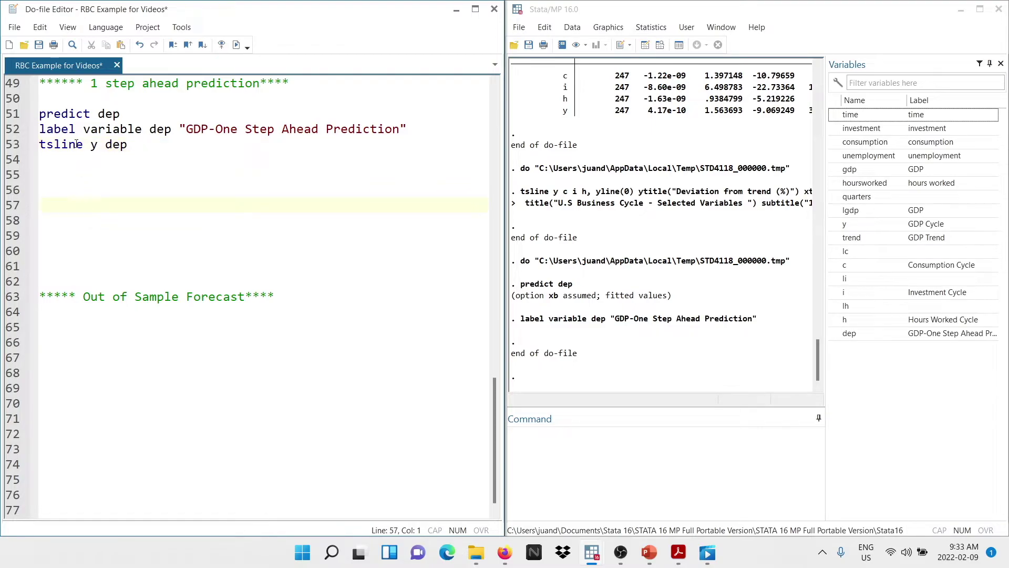
pyautogui.doubleClick(94, 145)
pyautogui.click(132, 145)
pyautogui.moveTo(131, 145); pyautogui.dragTo(30, 152)
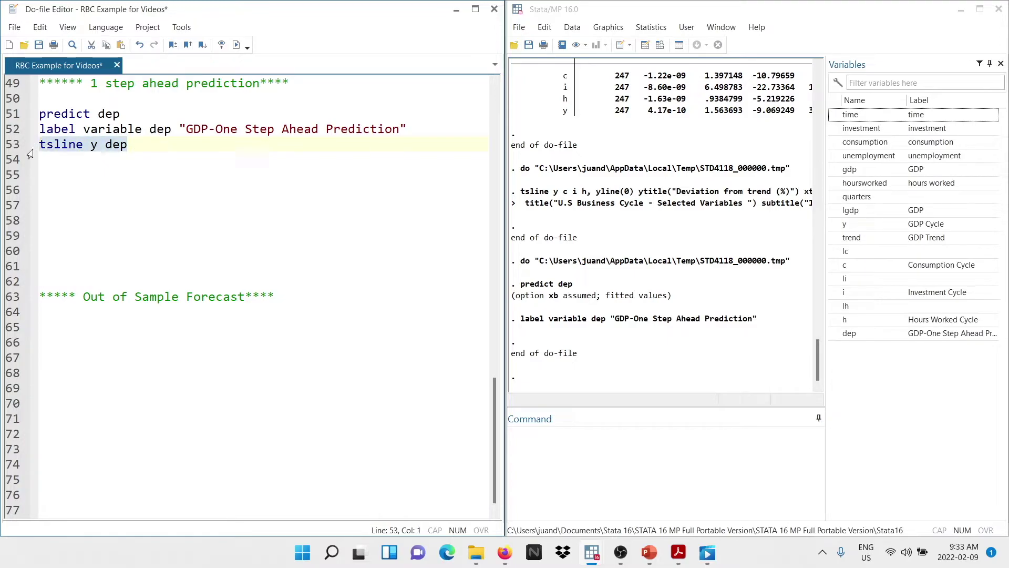
pyautogui.click(236, 46)
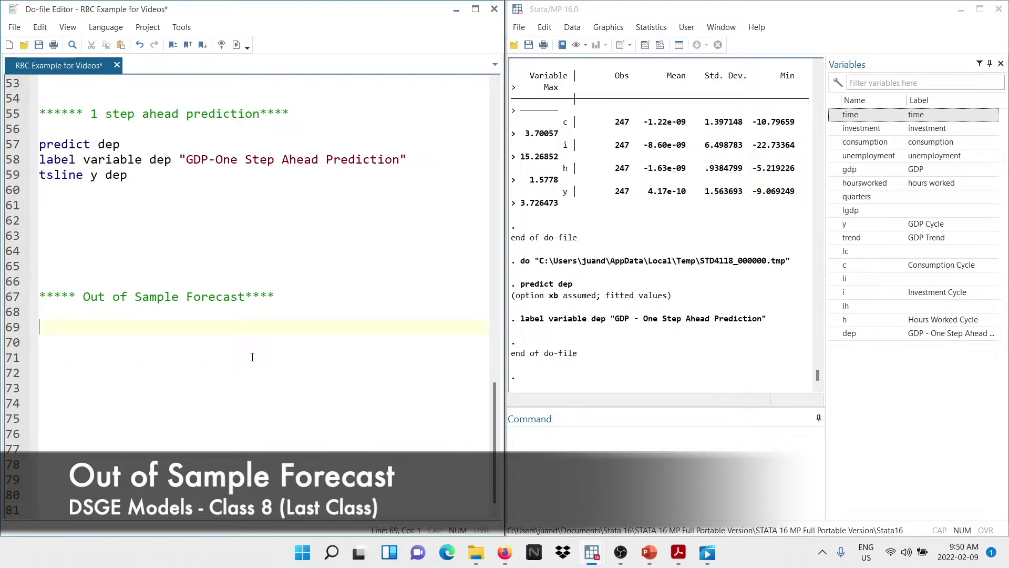
# Write 'estimates store dsge_est' and 'tsappend, add(16)' on consecutive lines.
pyautogui.write('estim')
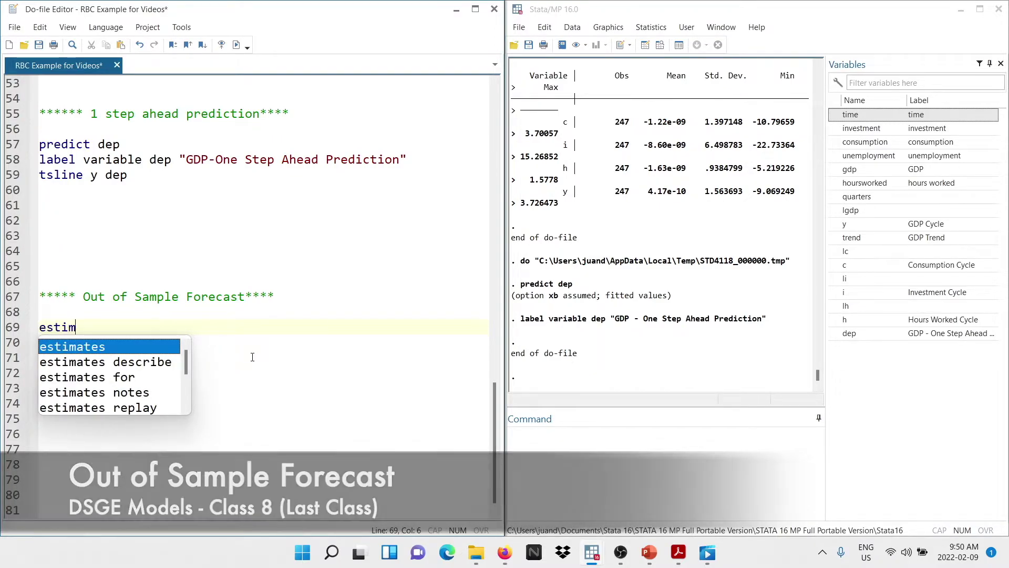
pyautogui.write('ates store')
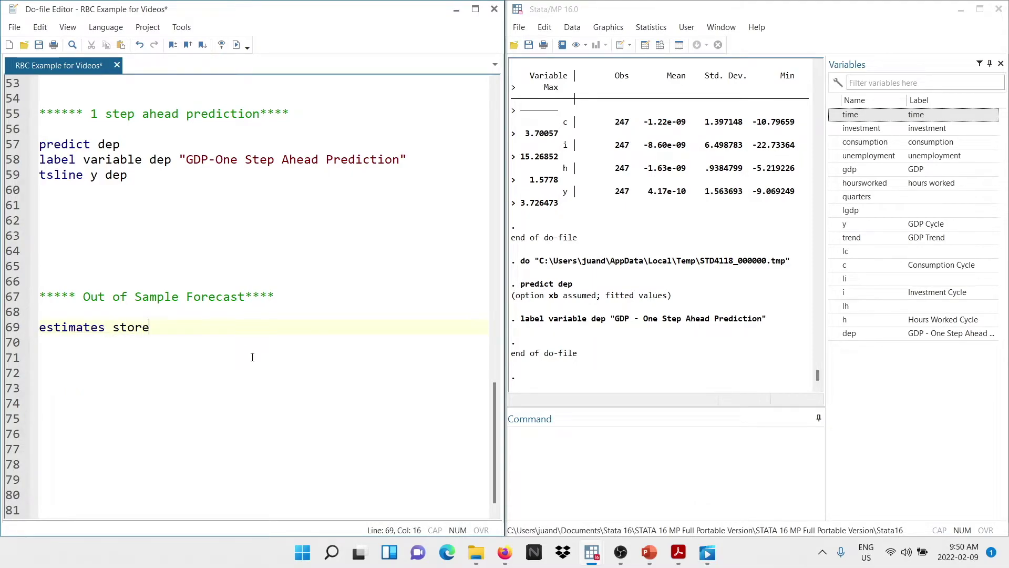
pyautogui.write(' dsge_est')
pyautogui.press('Return')
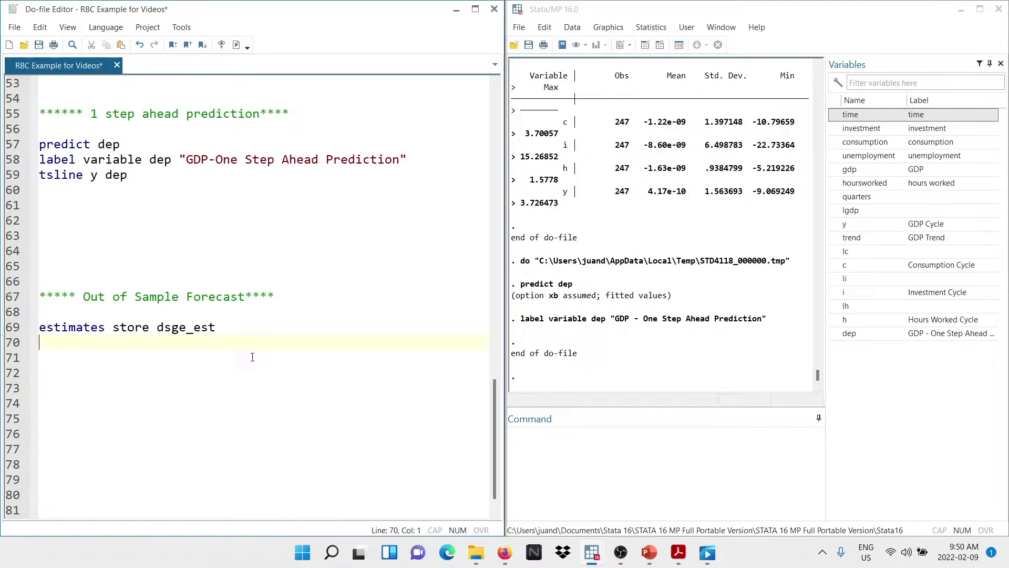
pyautogui.write('ts')
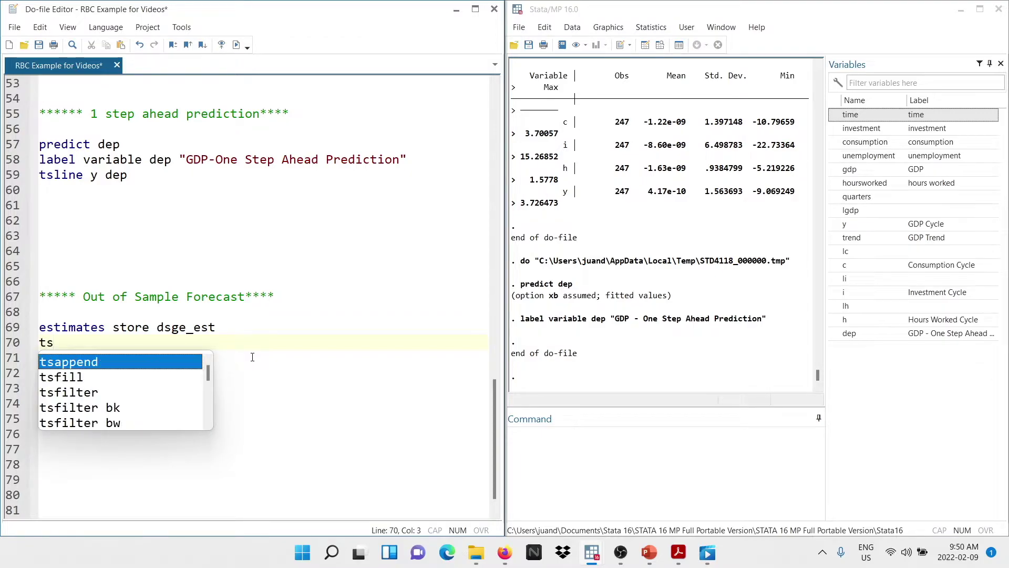
pyautogui.write('append, add(16')
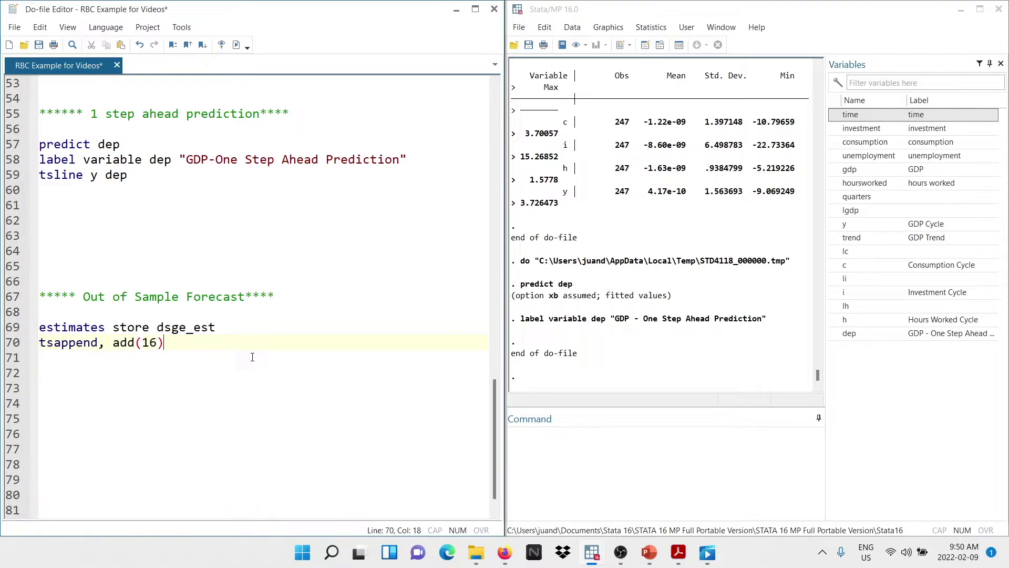
pyautogui.press('Return')
# Add 'forecast create dsgemodel, replace' and 'forecast estimates dsge_est', then begin 'forecast solve,'.
pyautogui.write('foreca')
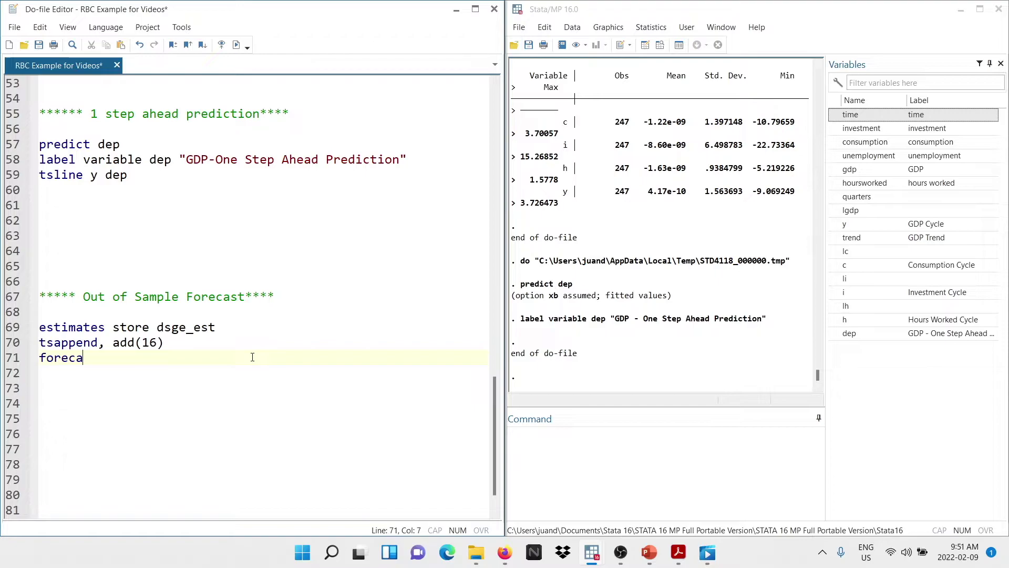
pyautogui.write('st create ')
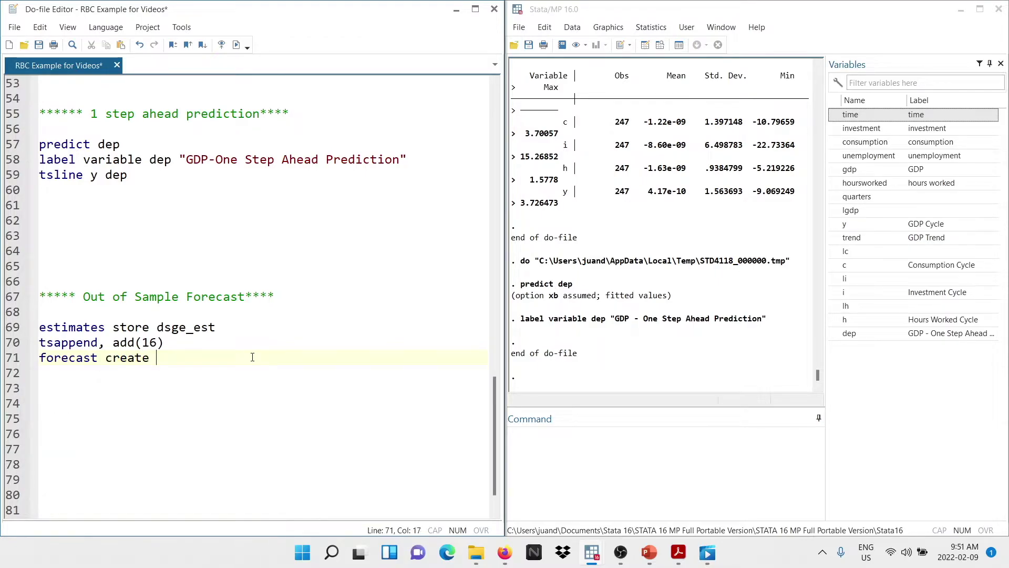
pyautogui.write('dsgemodel, ')
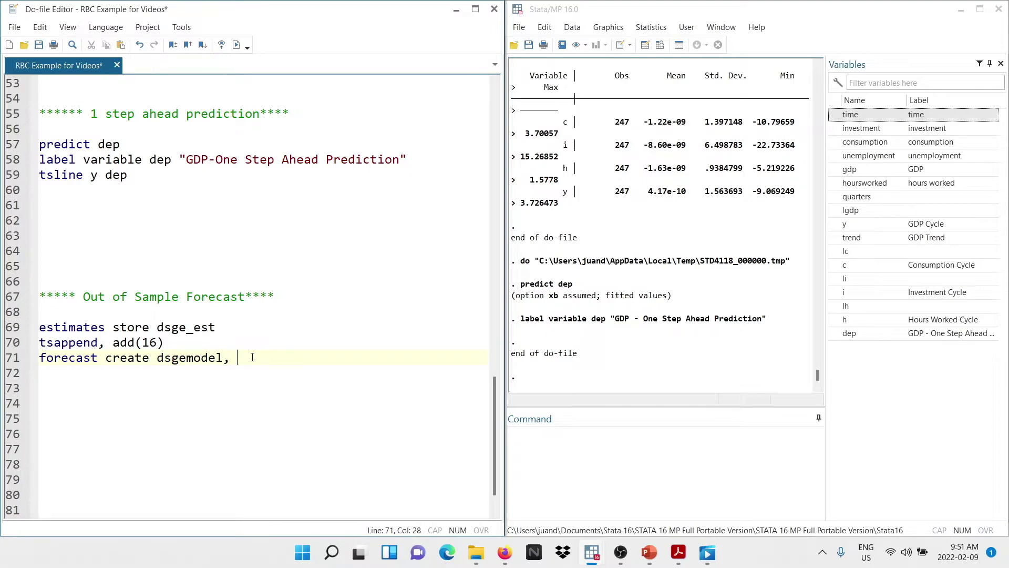
pyautogui.write('replace')
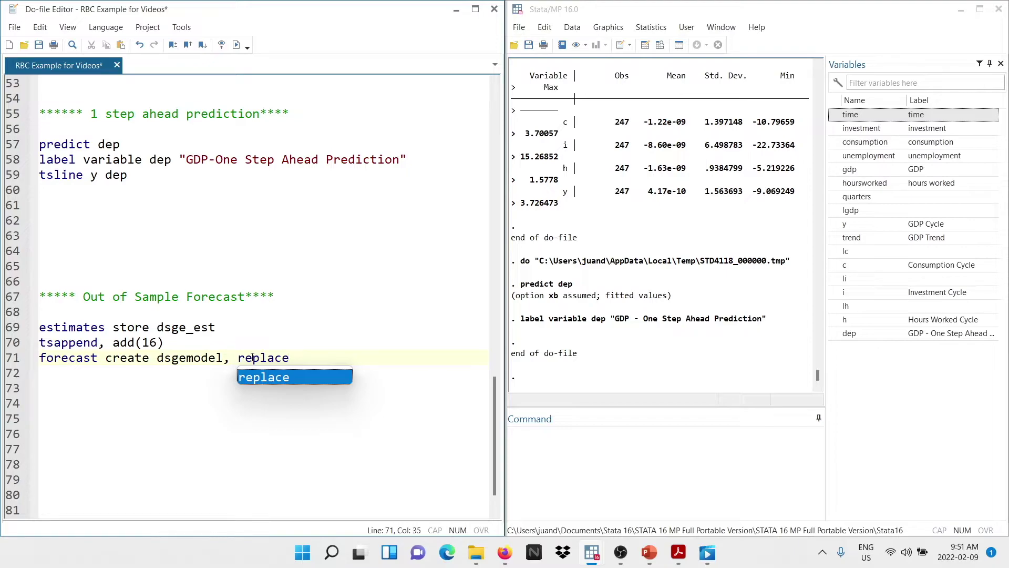
pyautogui.press('Escape')
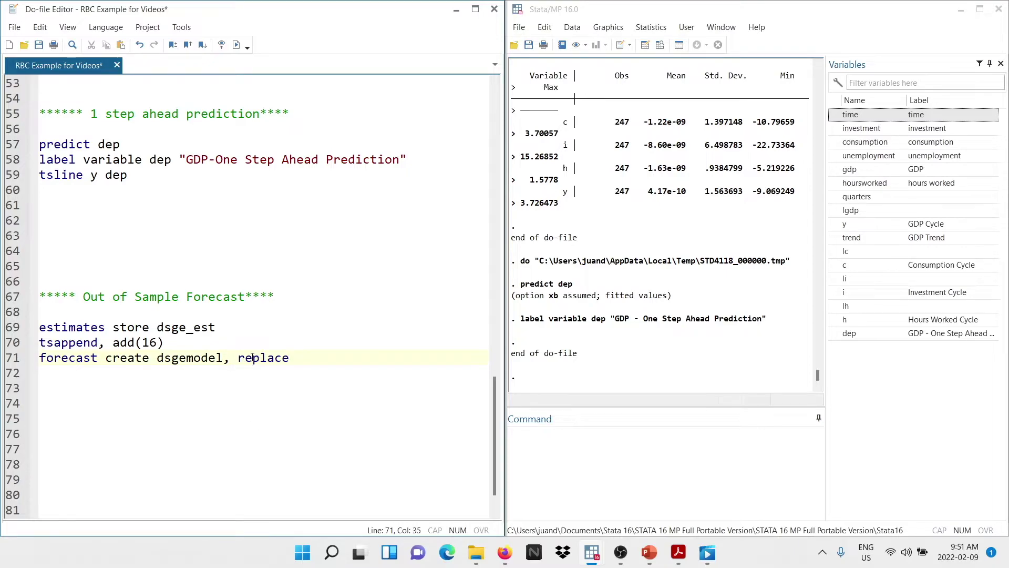
pyautogui.press('Return')
pyautogui.write('fore')
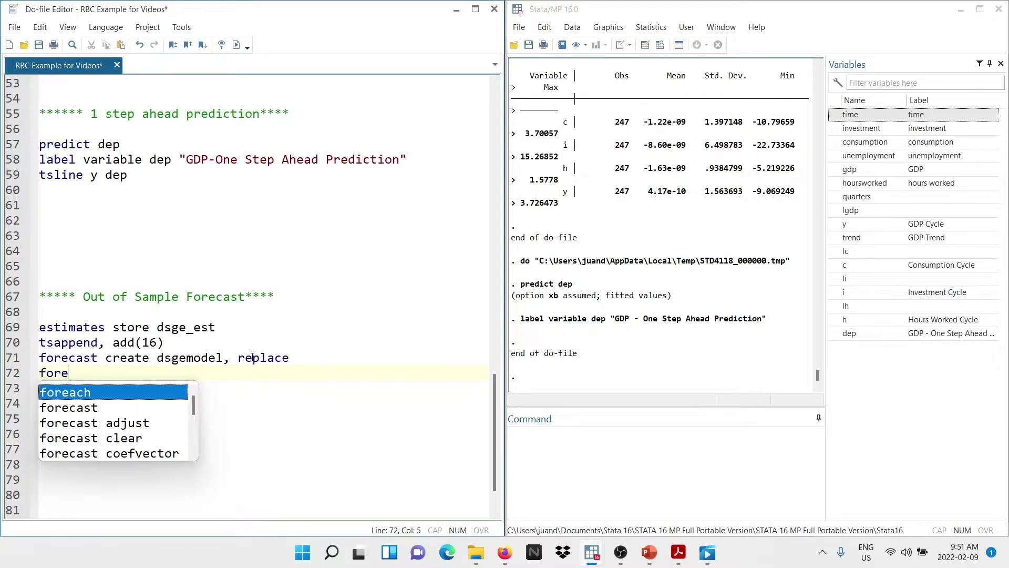
pyautogui.write('cast estimates')
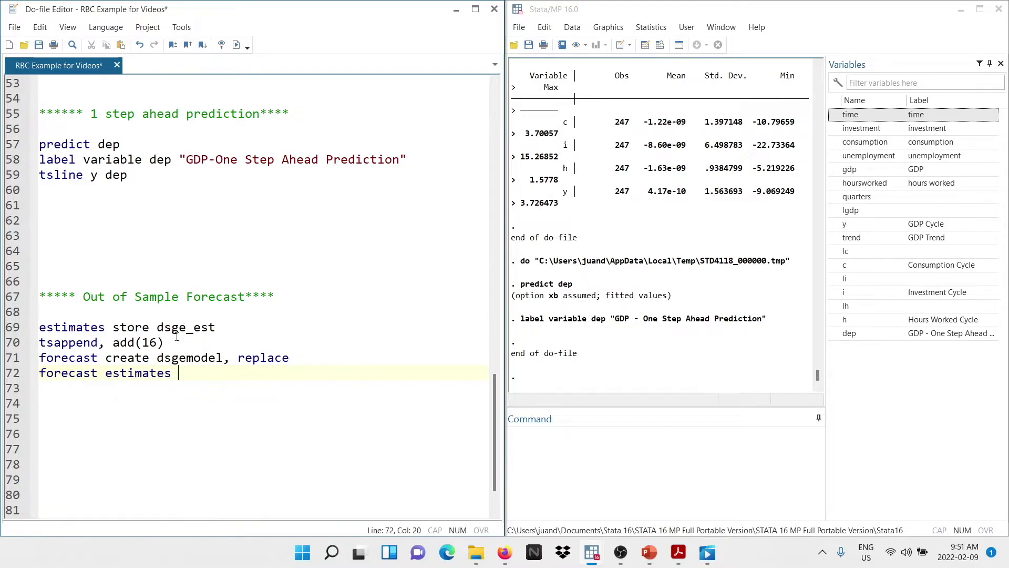
pyautogui.write(' dsge')
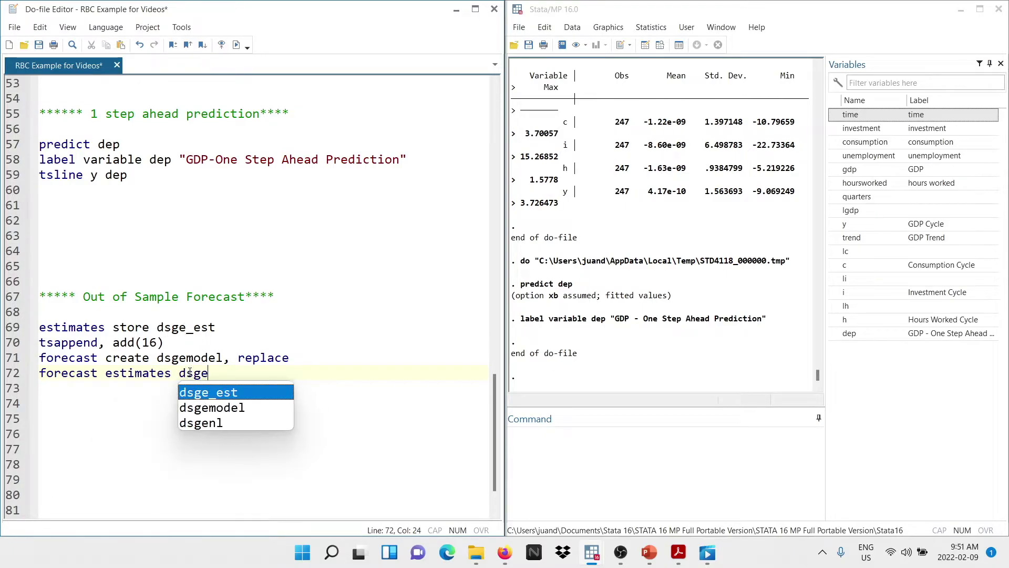
pyautogui.write('_est')
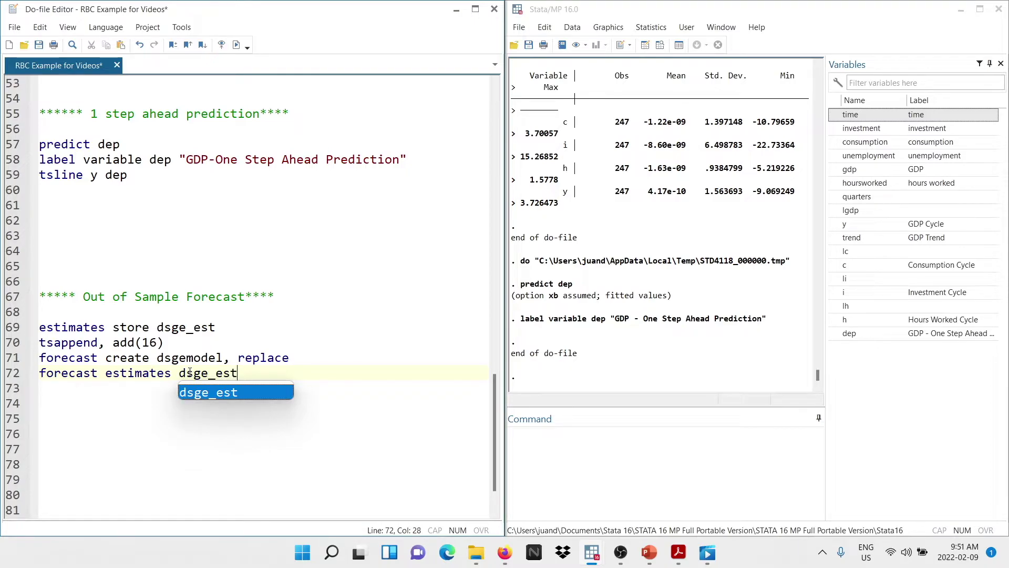
pyautogui.press('Escape')
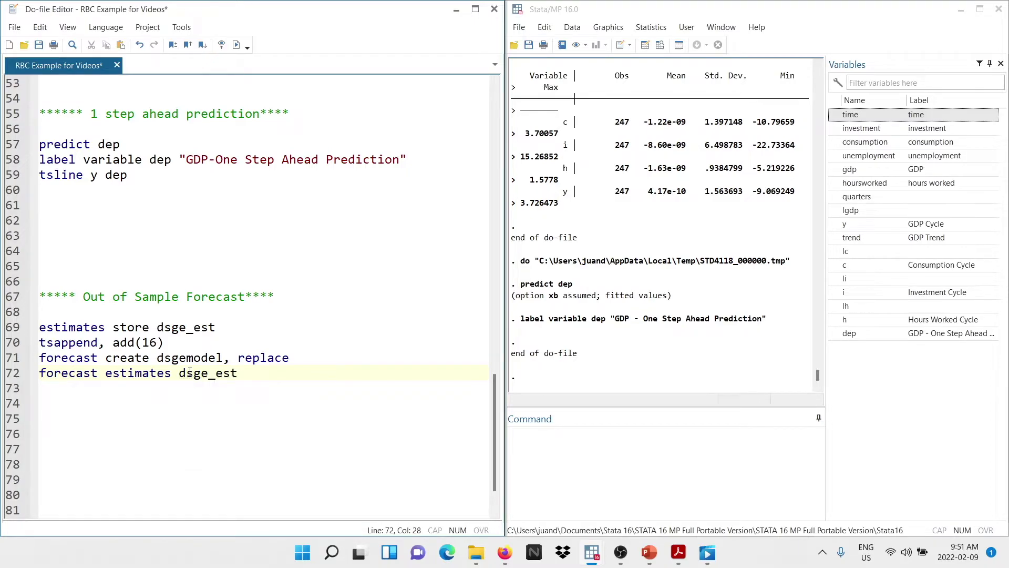
pyautogui.press('Return')
pyautogui.write('forecast solve,')
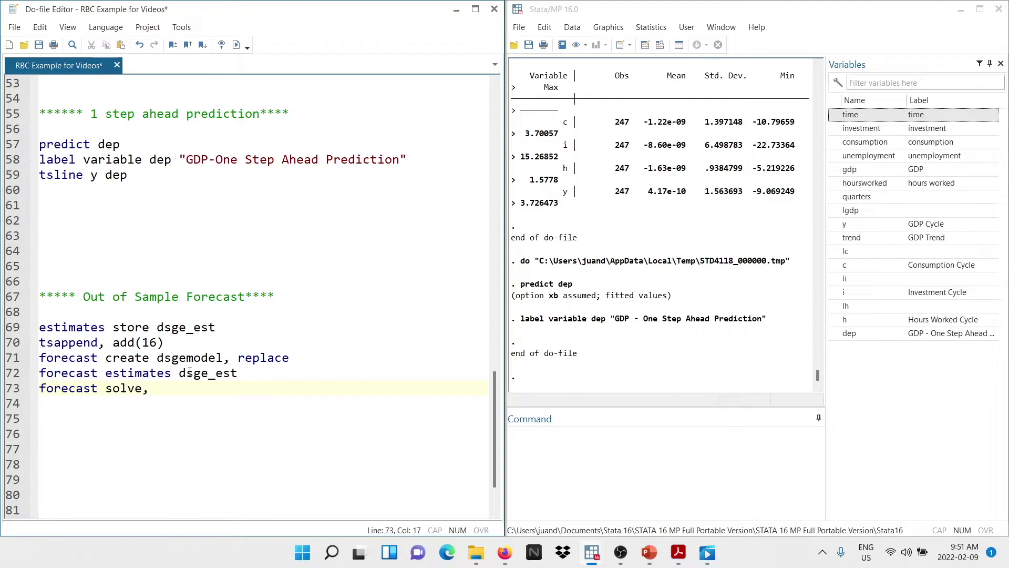
# Finish the solve line with prefix(d1_) and begin(tq(2021q4)), correcting typos along the way.
pyautogui.write('pre')
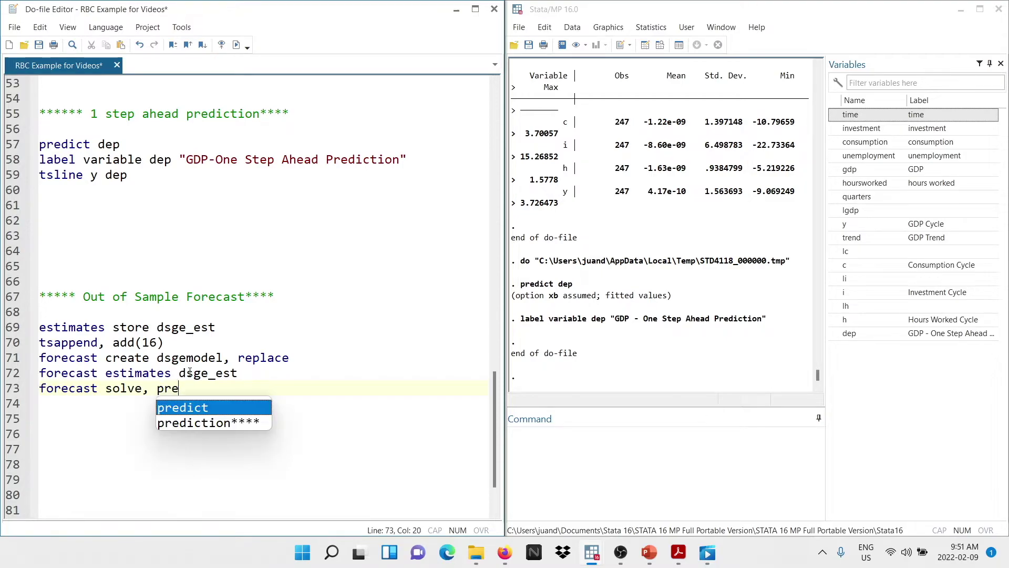
pyautogui.write('fix(')
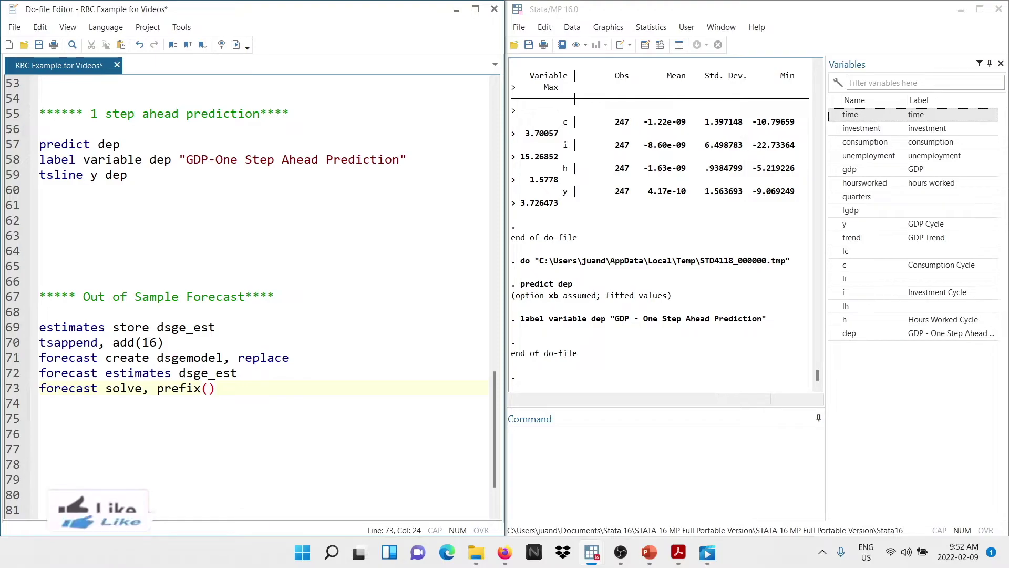
pyautogui.write('d1')
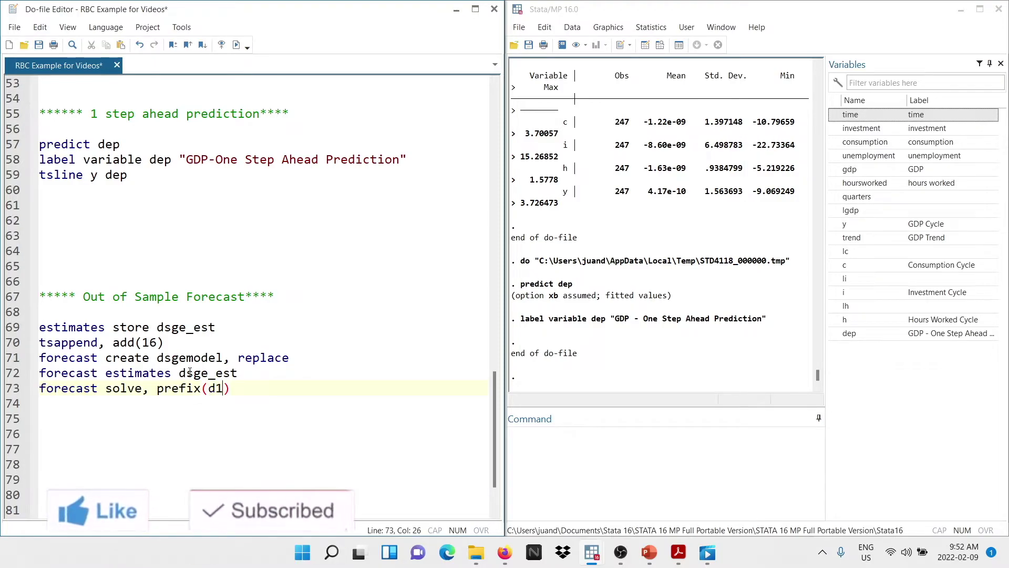
pyautogui.write('_')
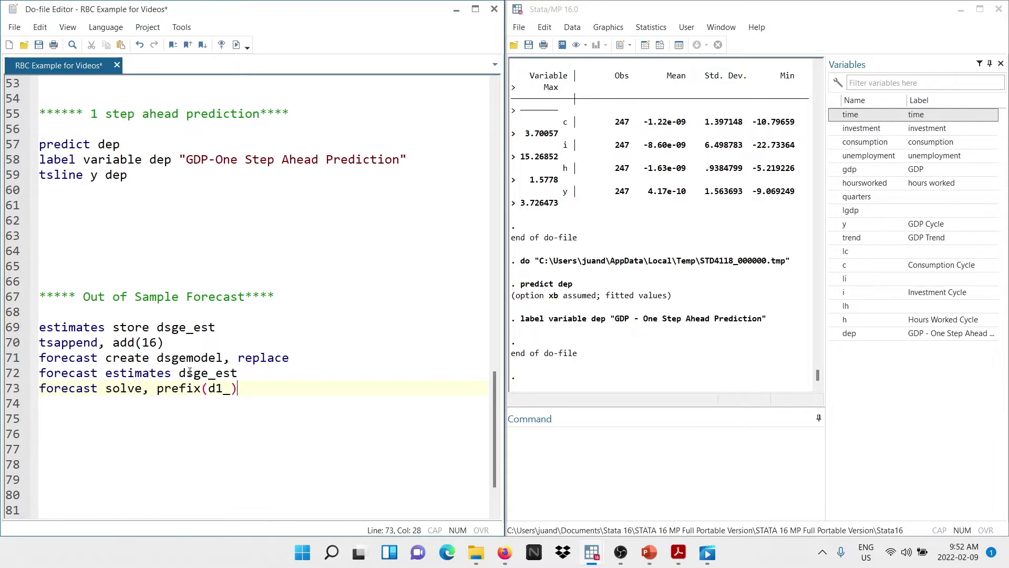
pyautogui.write('begint')
pyautogui.press('BackSpace')
pyautogui.write('g(')
pyautogui.press('BackSpace')
pyautogui.press('BackSpace')
pyautogui.press('BackSpace')
pyautogui.write('(tq')
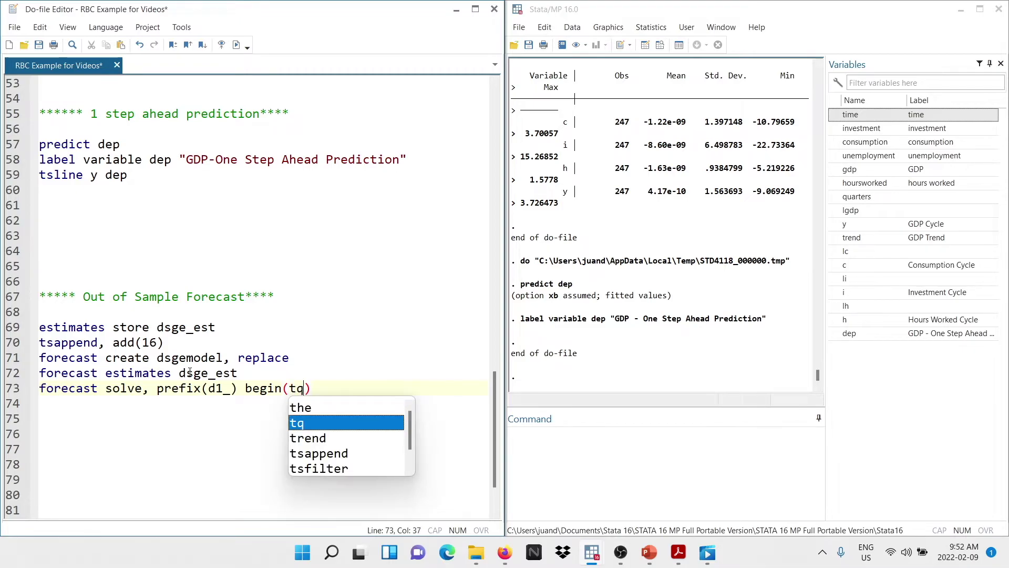
pyautogui.write('(')
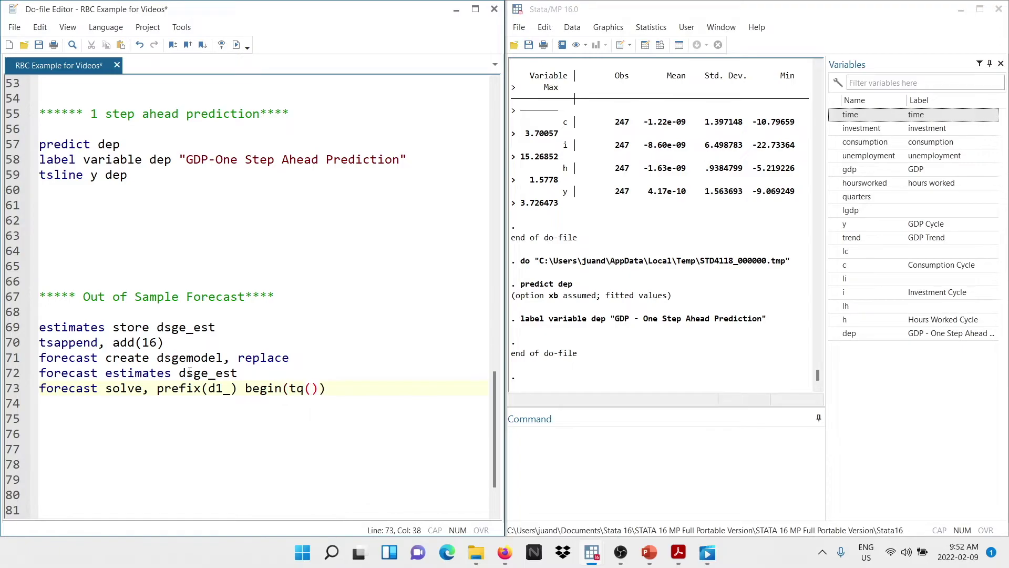
pyautogui.write('1q4')
pyautogui.press('Return')
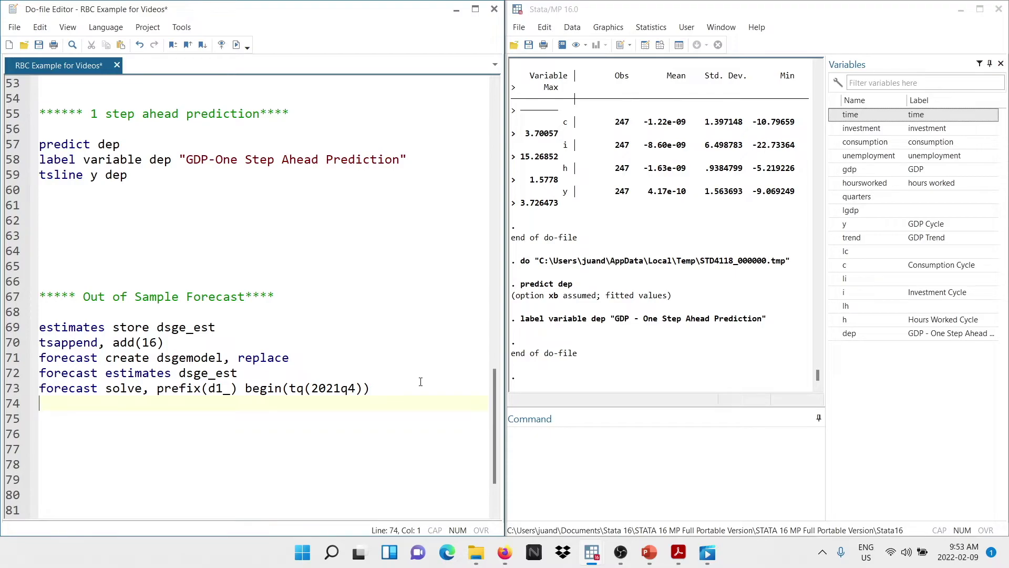
# Label d1_y "Forecast" and run the forecast commands on lines 69–74.
pyautogui.write('la')
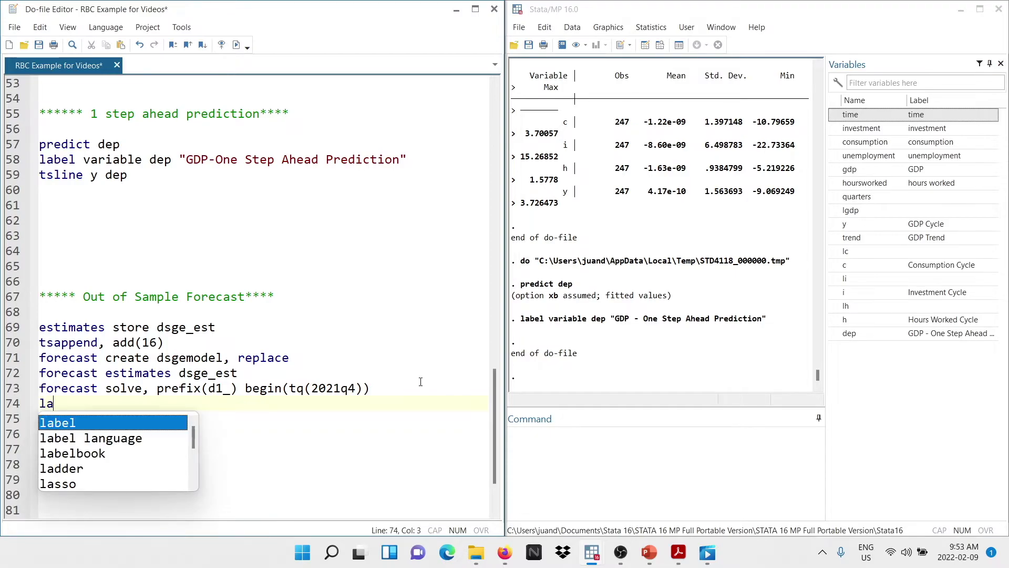
pyautogui.write('bel variable ')
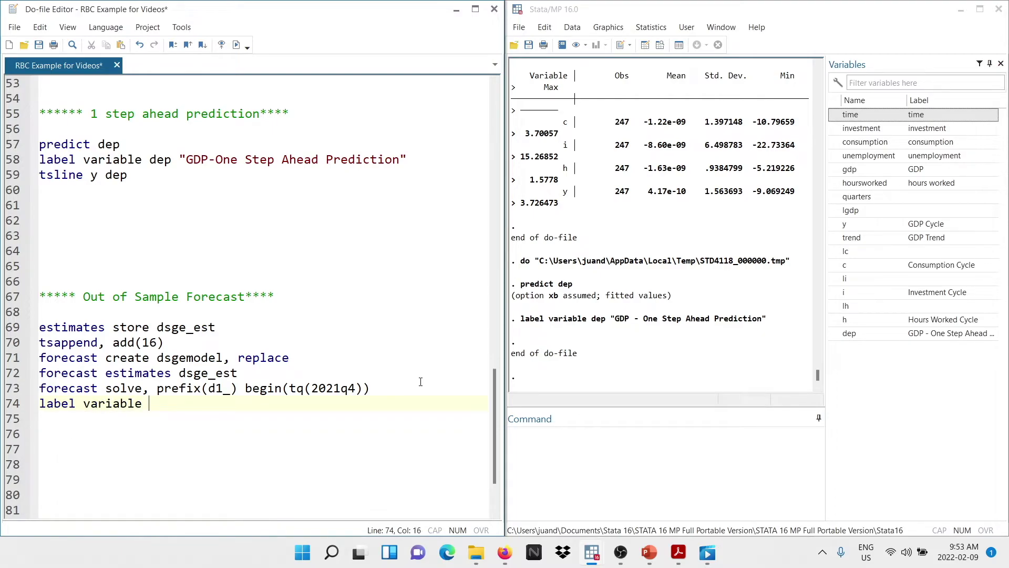
pyautogui.write('d1_y "Forecast')
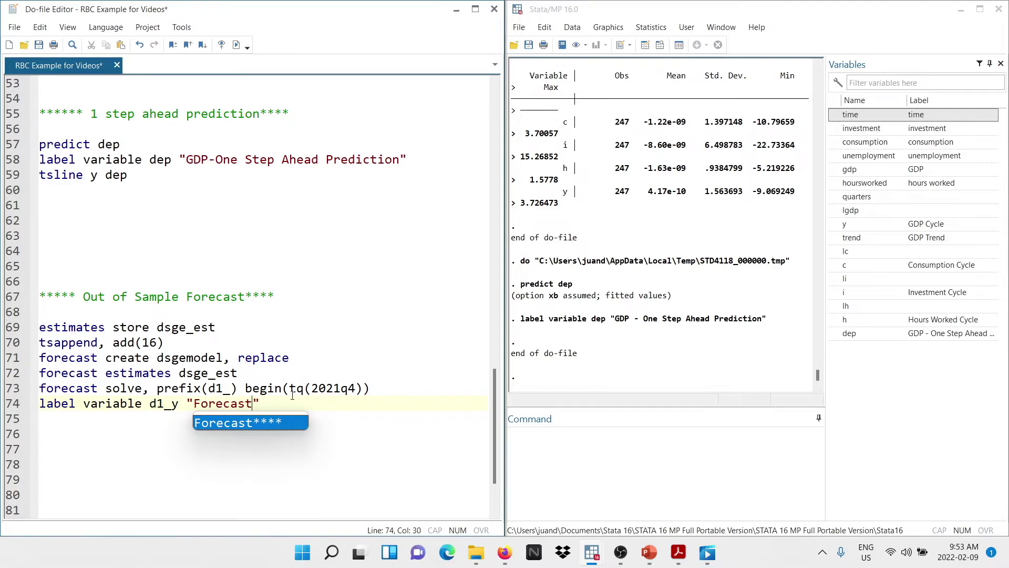
pyautogui.press('Escape')
pyautogui.moveTo(292, 403); pyautogui.dragTo(35, 328)
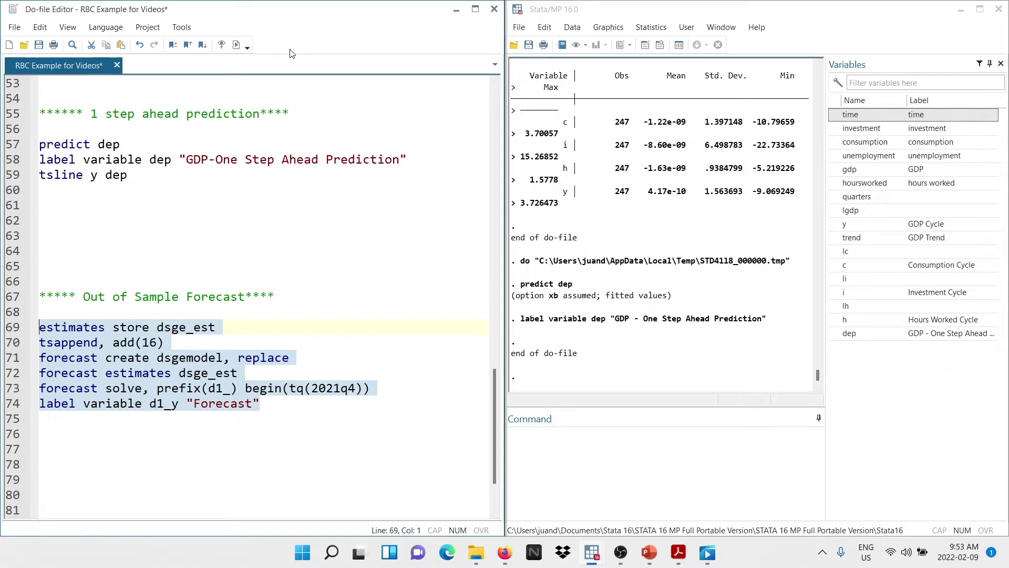
pyautogui.click(236, 44)
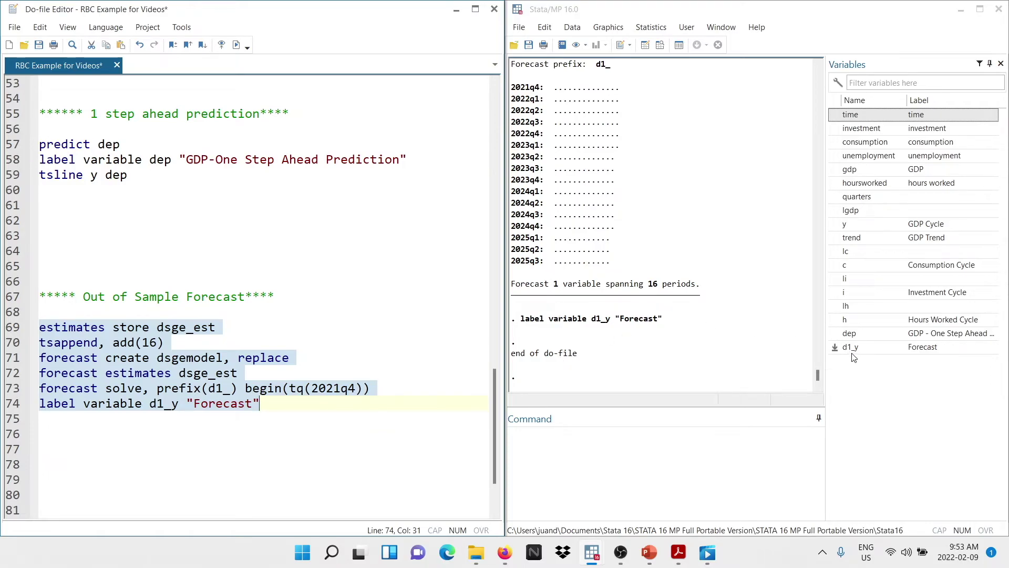
# Add 'tsline d1_y y, tline(2021q3) yline(0)' on line 75 and run it.
pyautogui.click(194, 373)
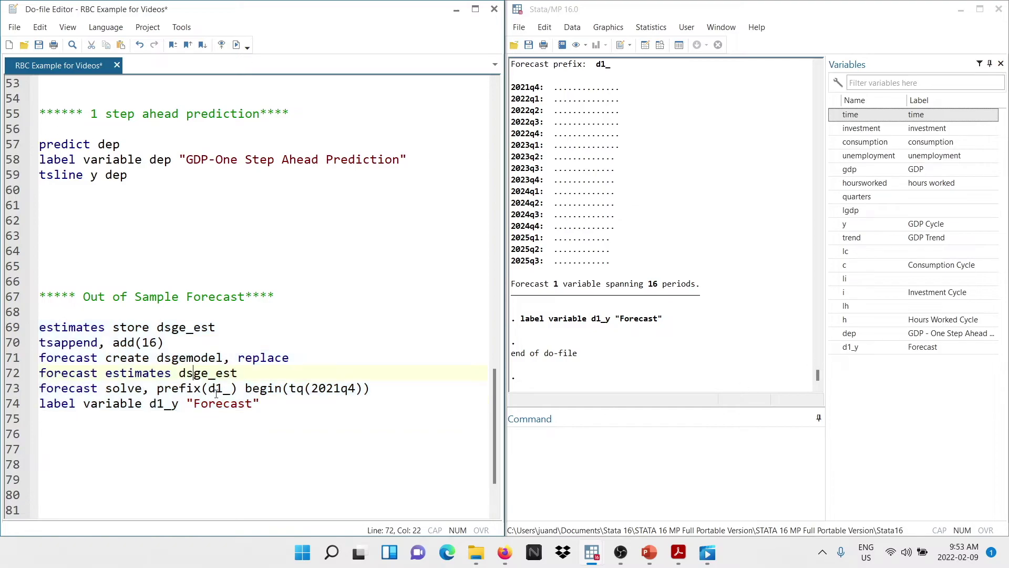
pyautogui.moveTo(275, 403); pyautogui.dragTo(187, 403)
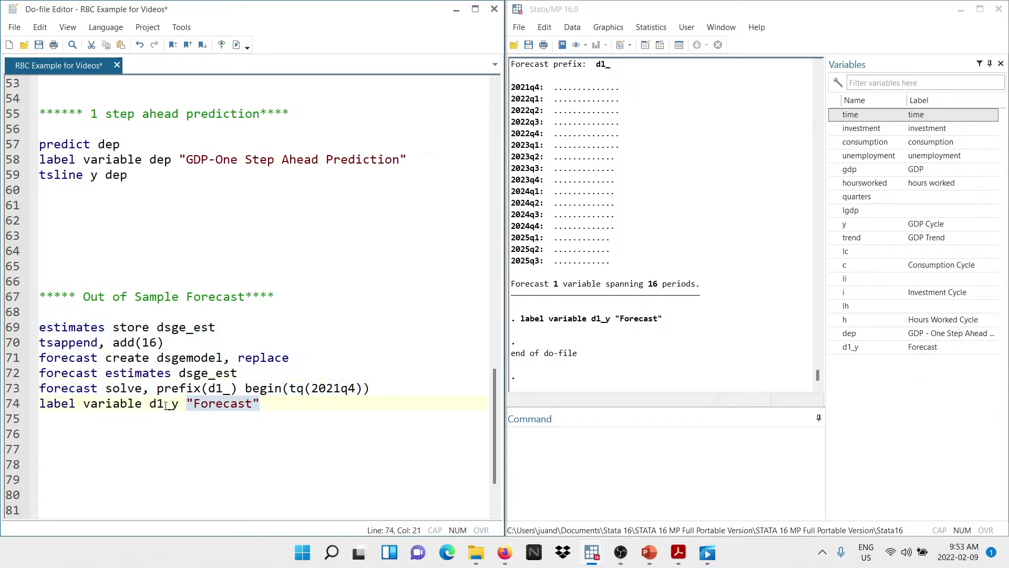
pyautogui.click(291, 404)
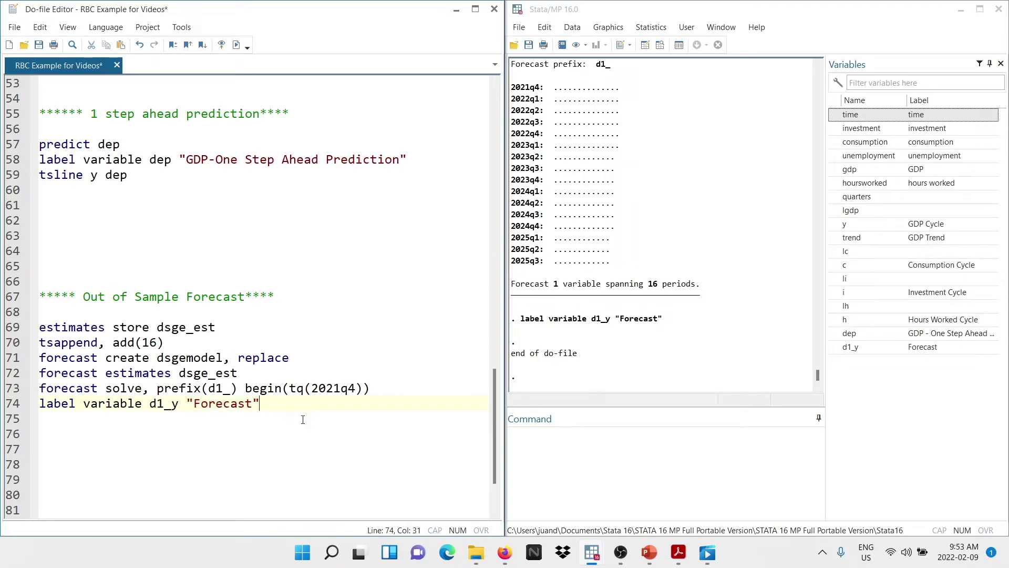
pyautogui.press('Return')
pyautogui.write('tsline d1_y y, tlin')
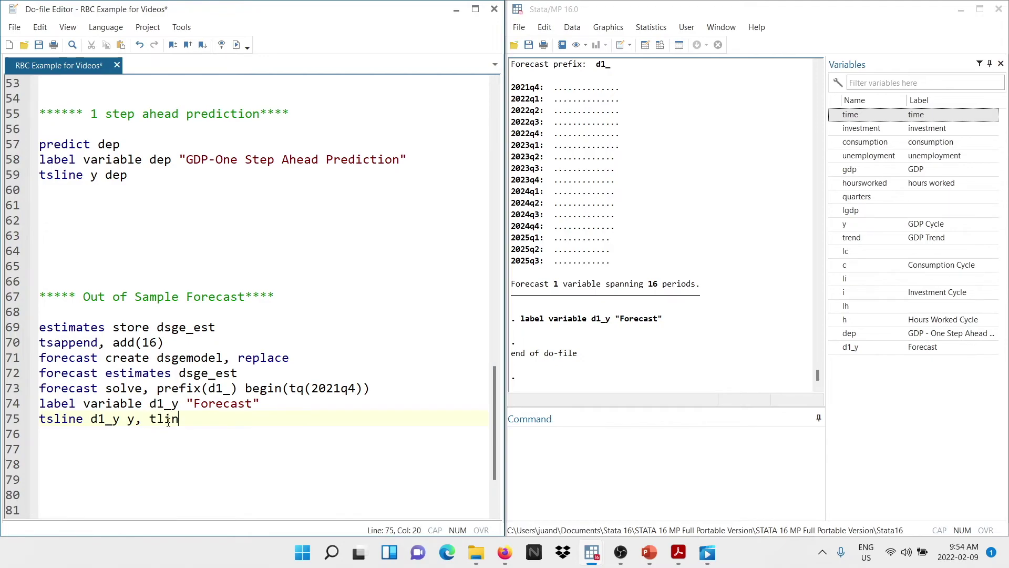
pyautogui.write('e(2021q3) yline(0')
pyautogui.moveTo(316, 419); pyautogui.dragTo(34, 423)
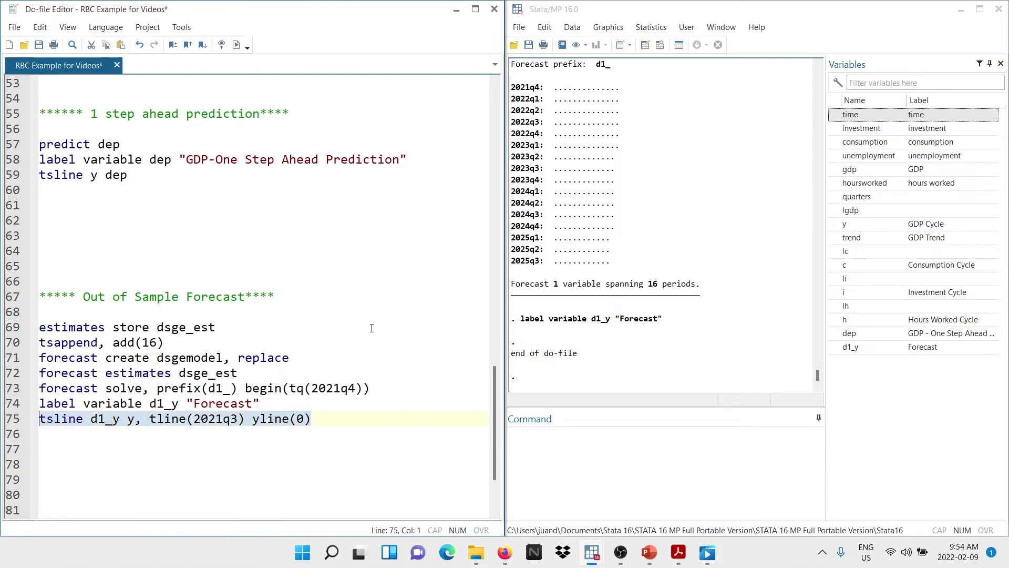
pyautogui.click(236, 45)
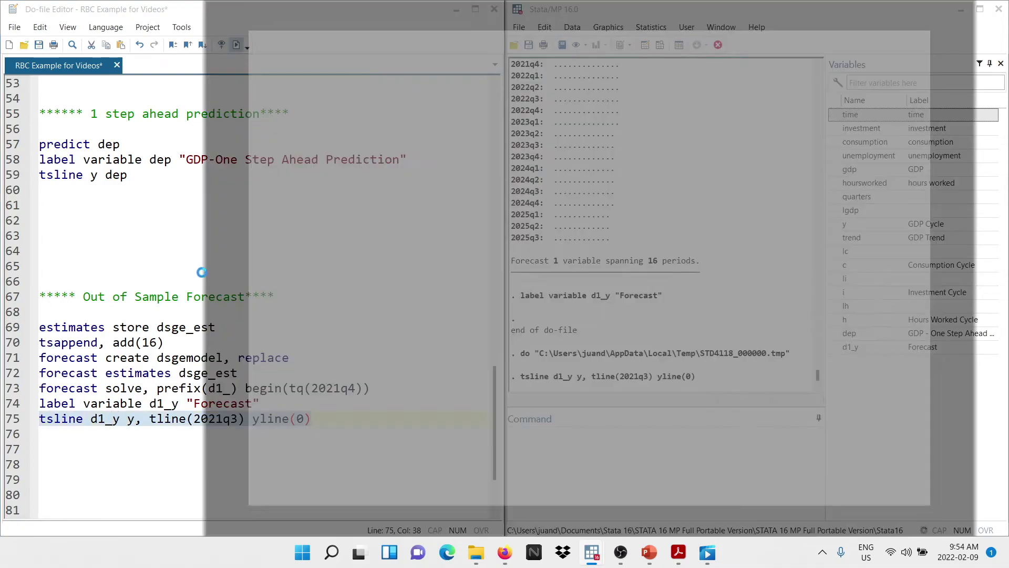